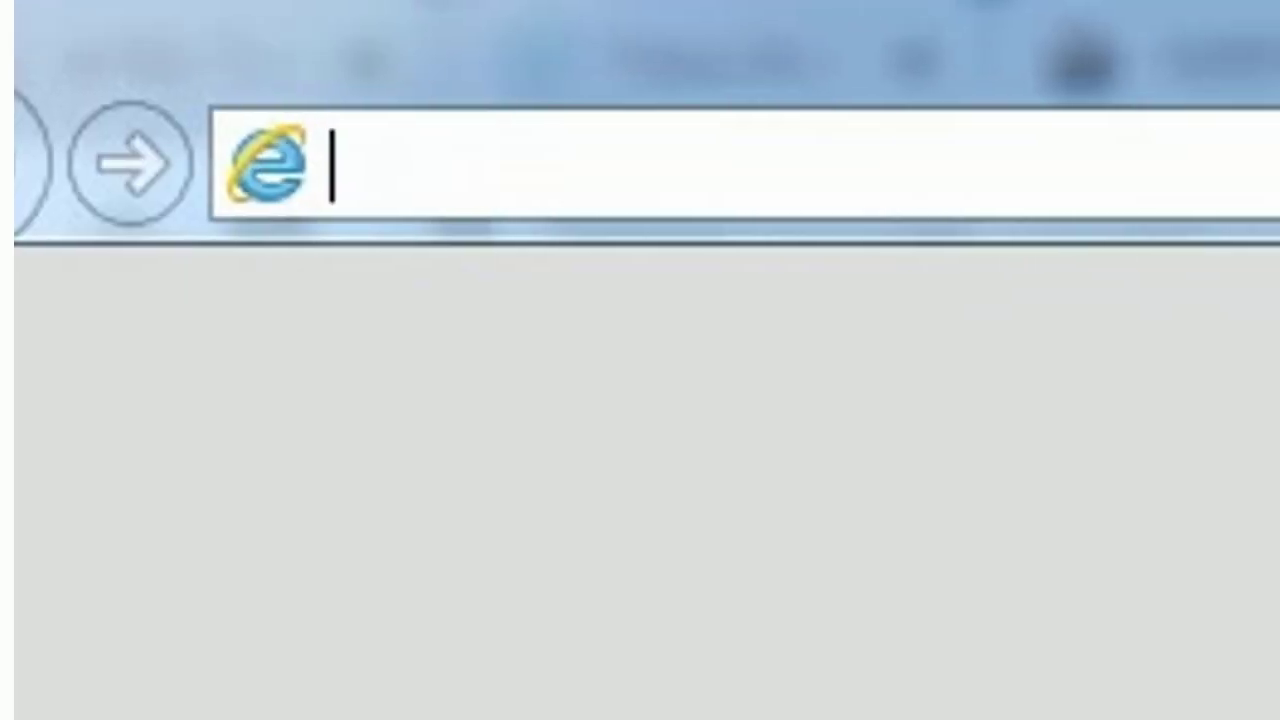
Go to vestcor.org/calculators and open the Pension Estimate Calculator.
text(vestcor.org/calculators)
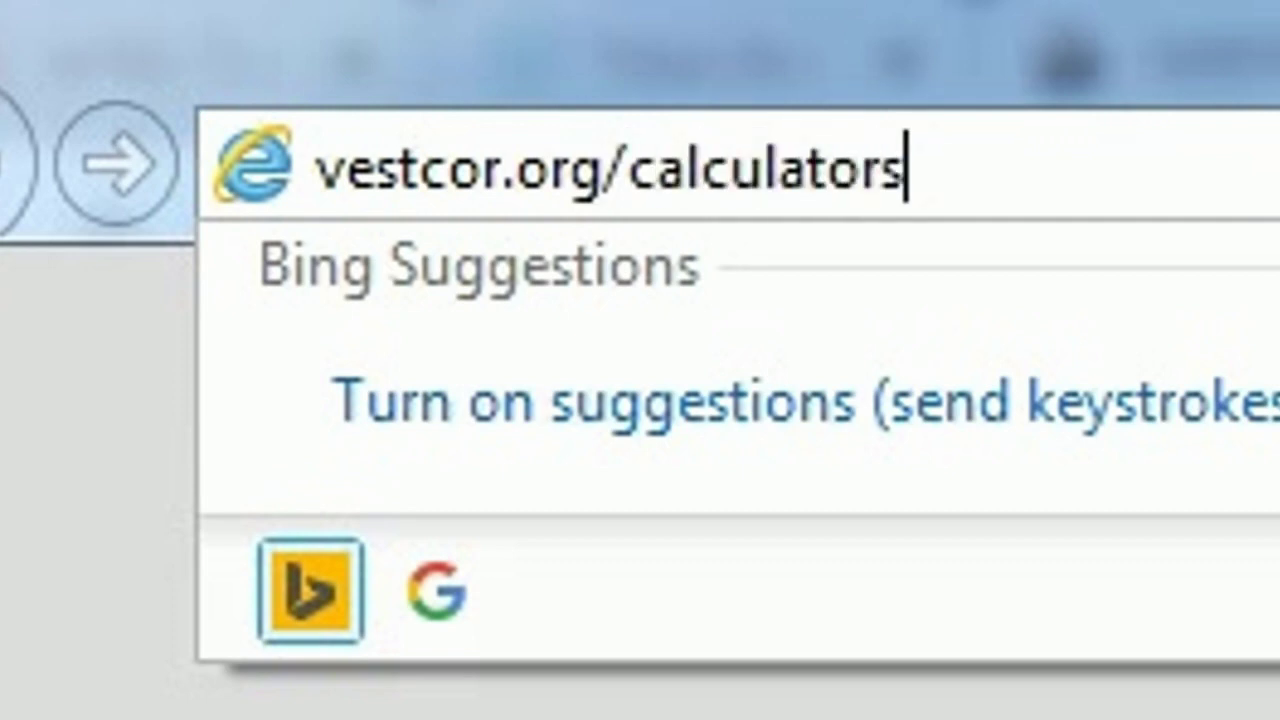
key(Return)
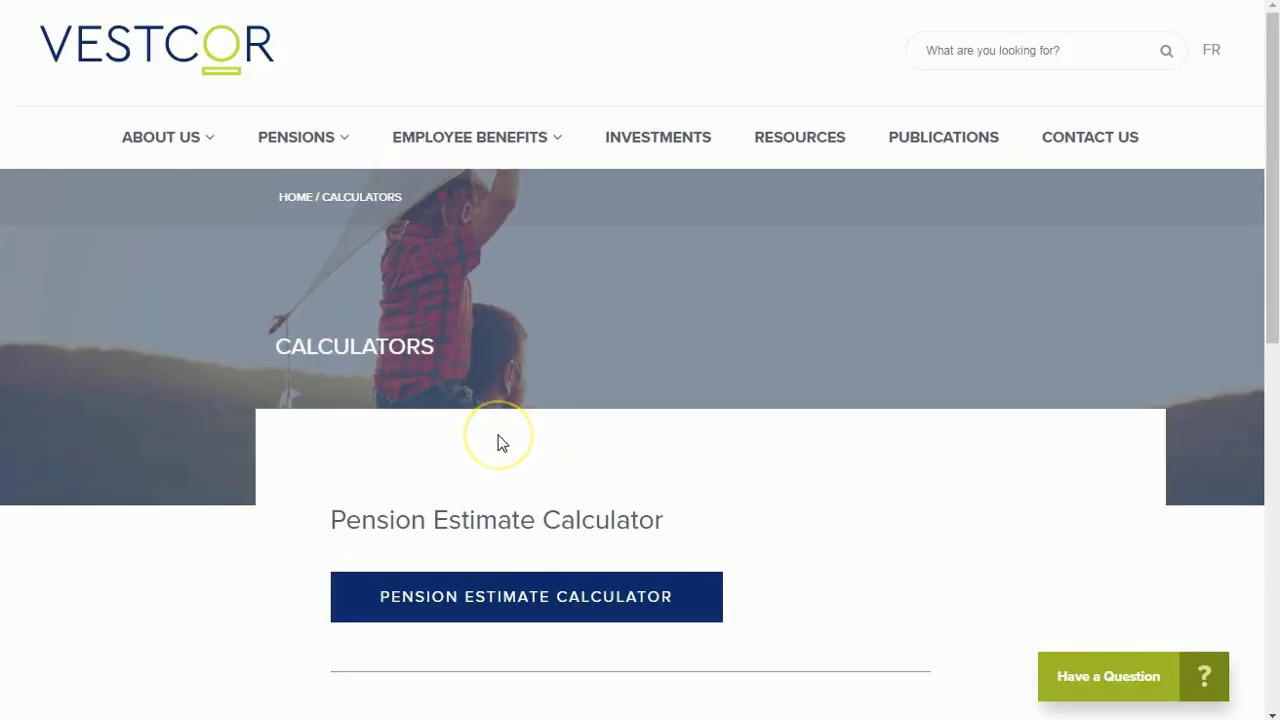
scroll(498, 438, down, 3)
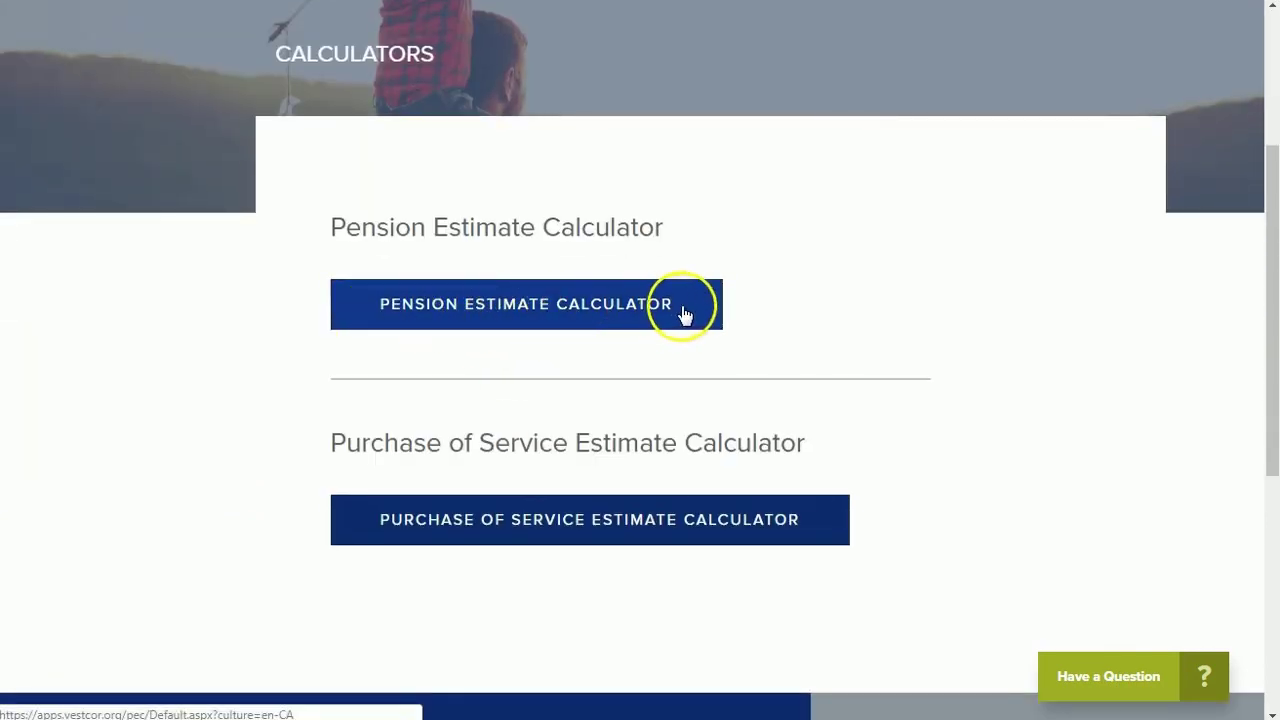
click(528, 315)
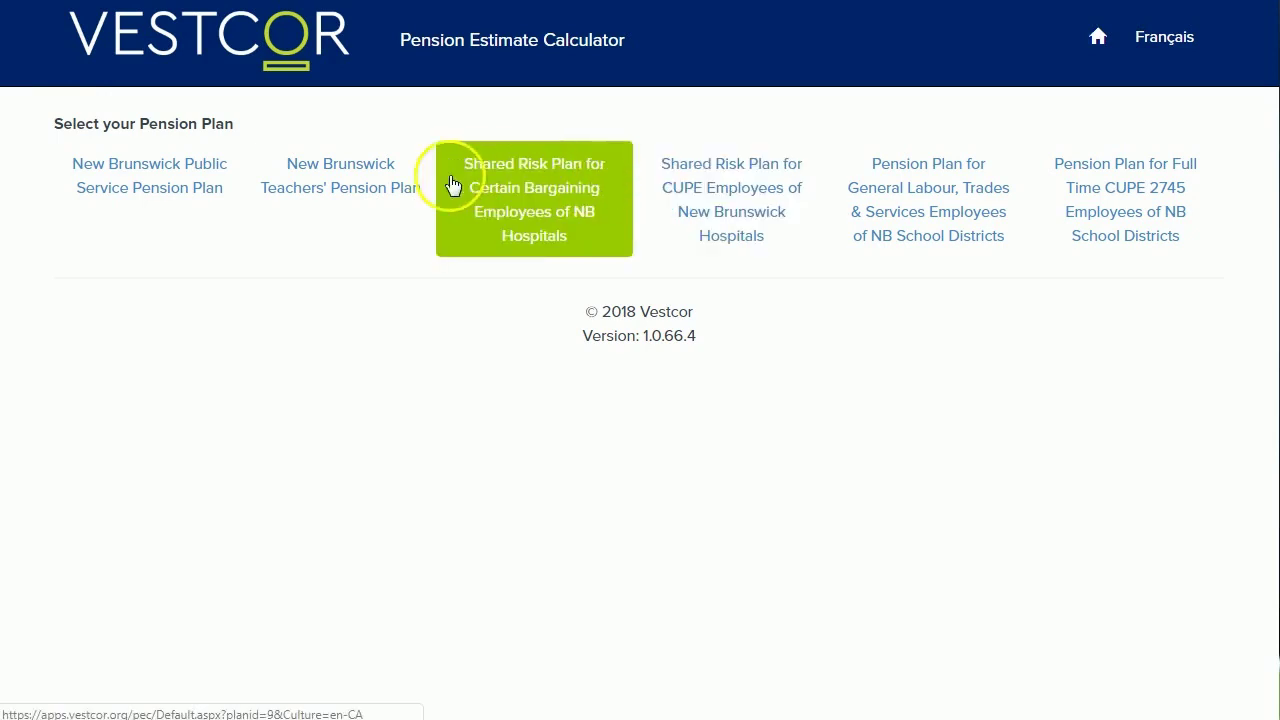
Choose the New Brunswick Public Service Pension Plan and continue past the Introduction.
click(180, 188)
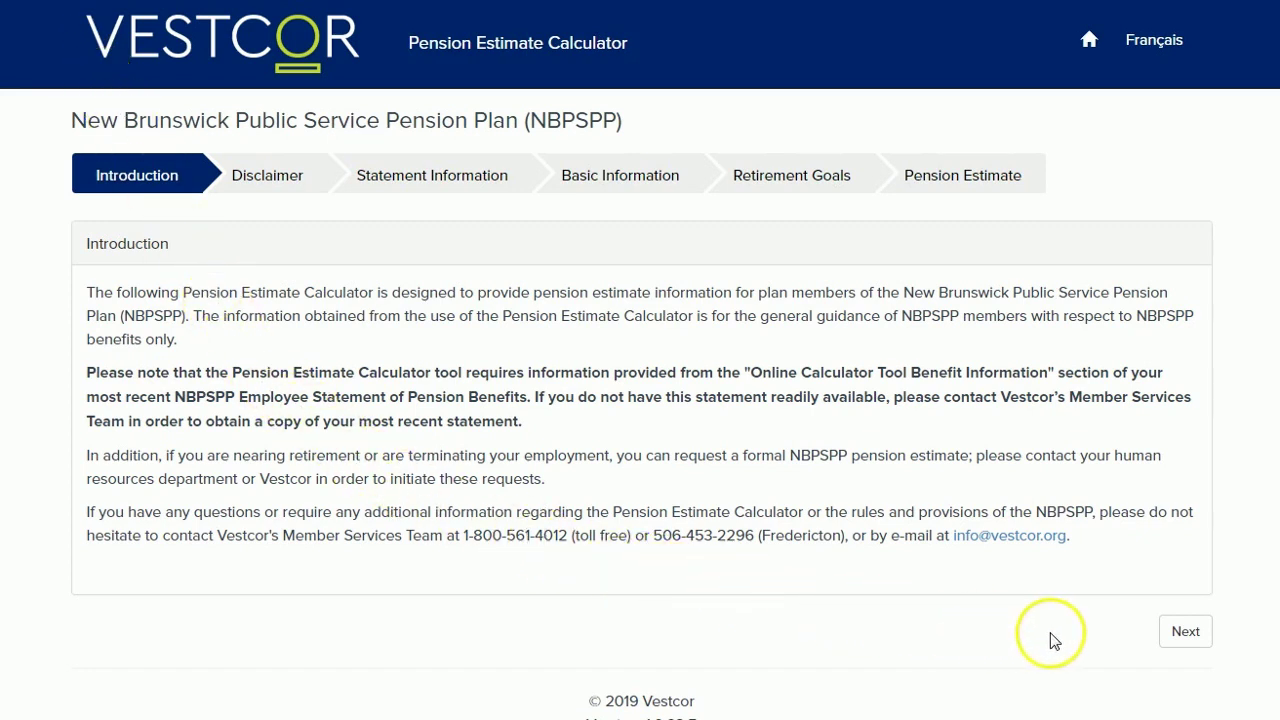
click(1187, 635)
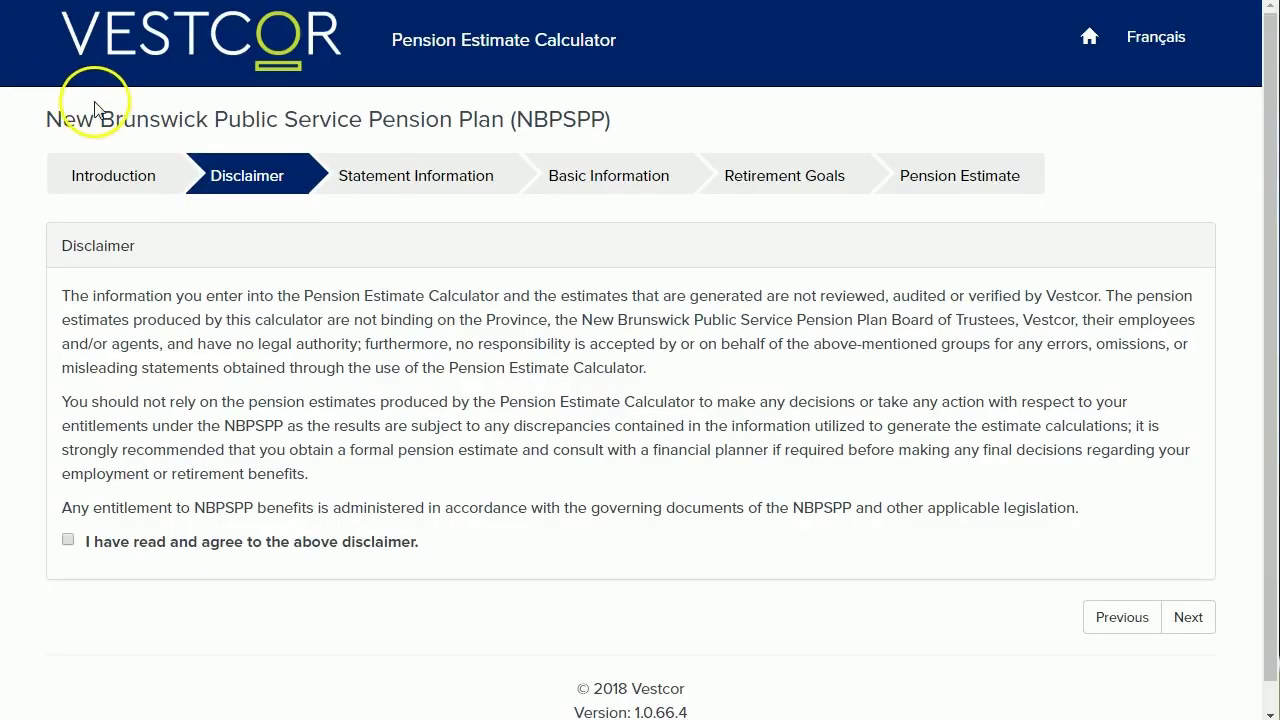
Agree to the disclaimer and continue to Statement Information.
click(68, 541)
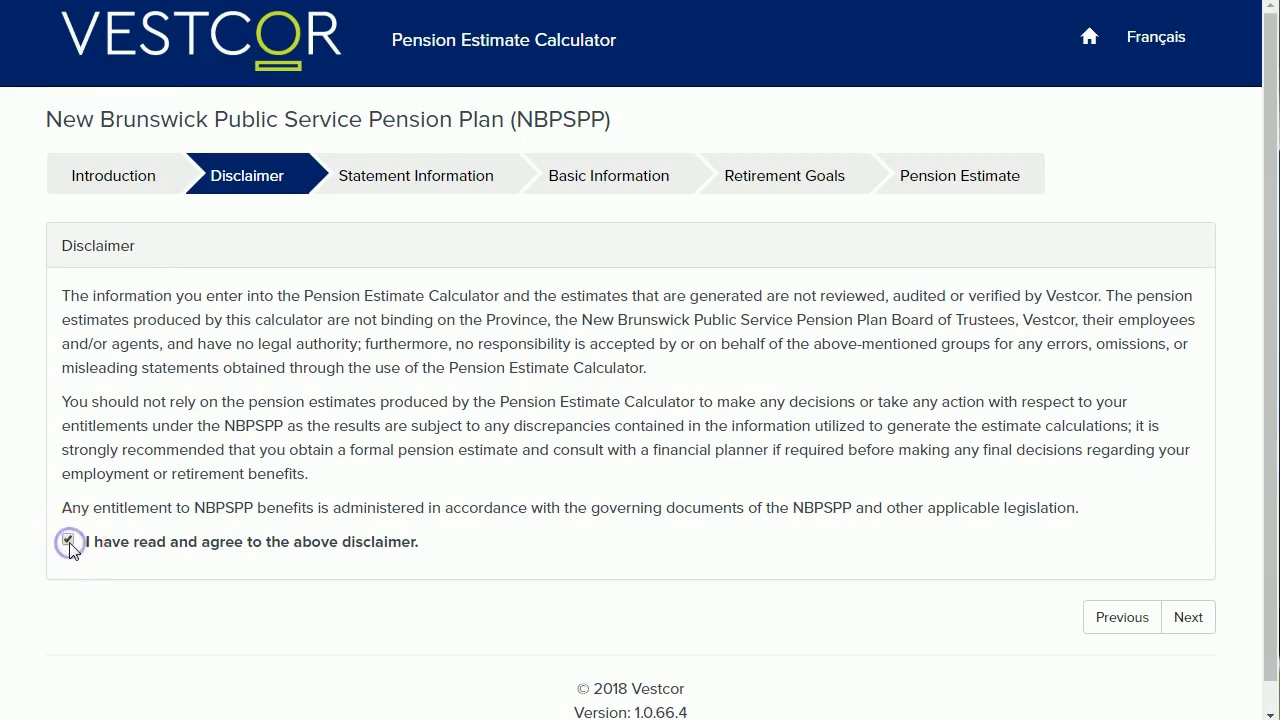
click(1186, 616)
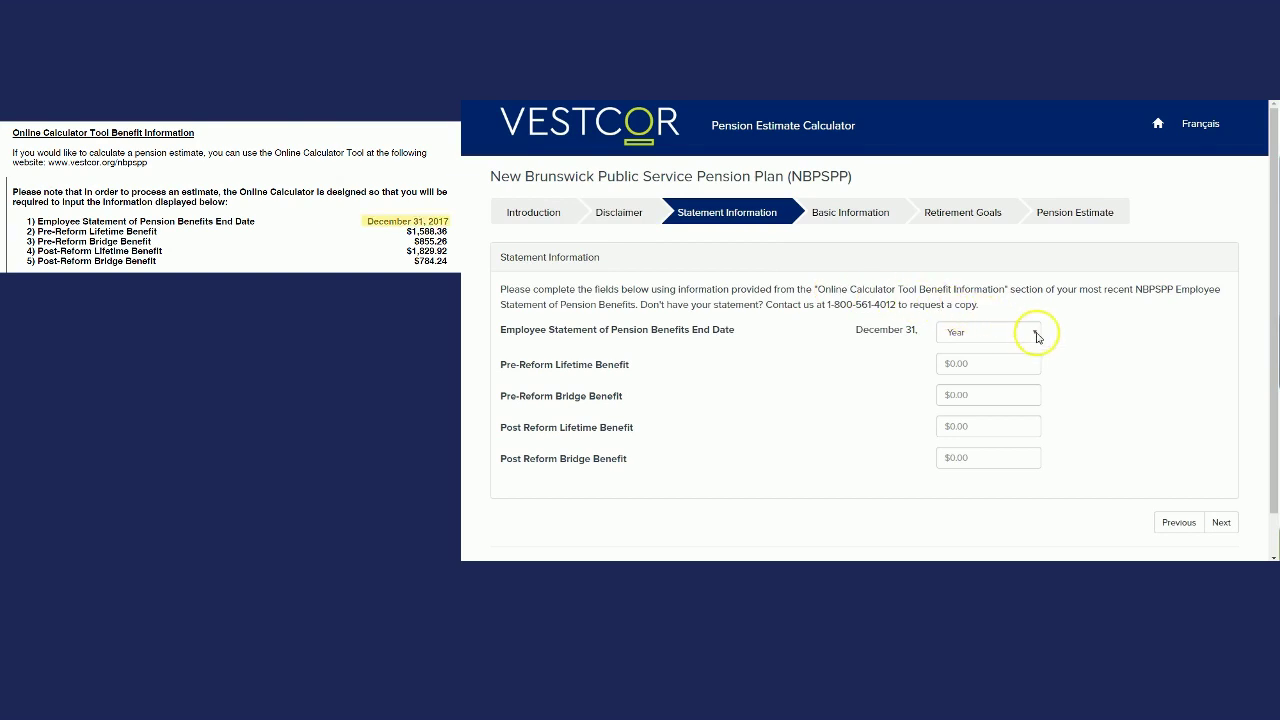
Set statement year 2017 with benefits $1,588.36, $855.26 and $1,829.92.
click(1036, 334)
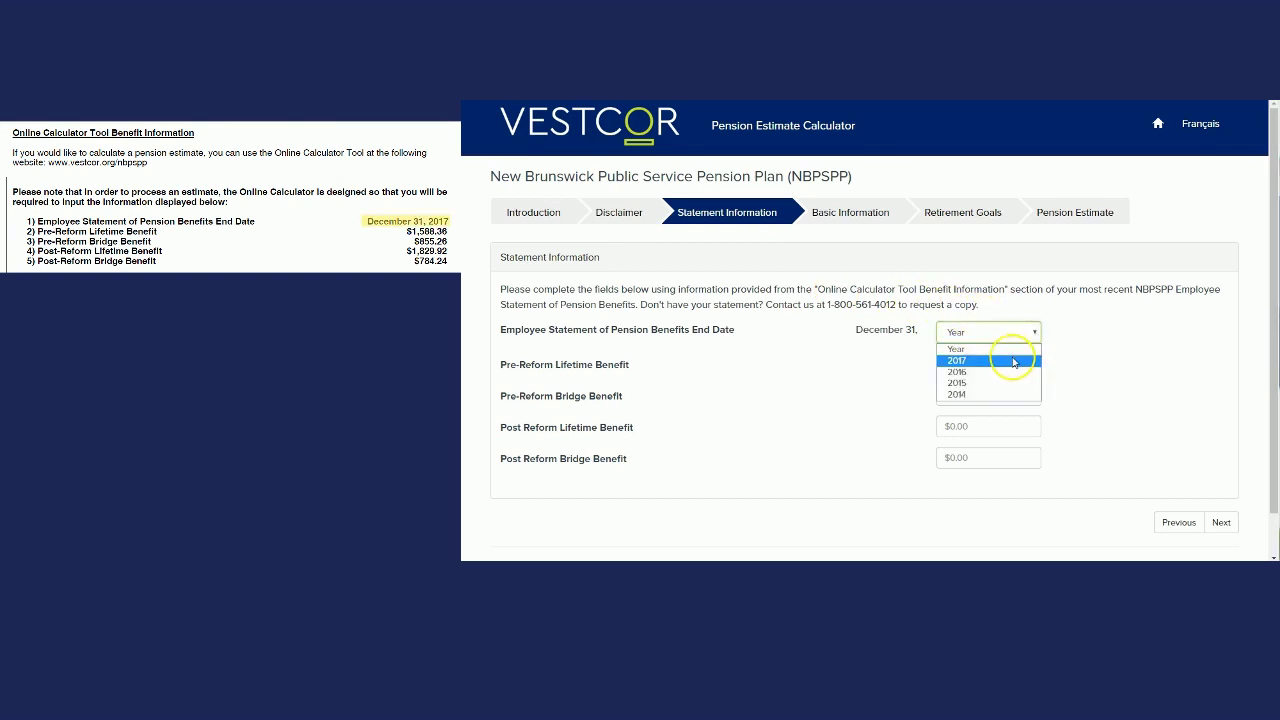
click(1012, 362)
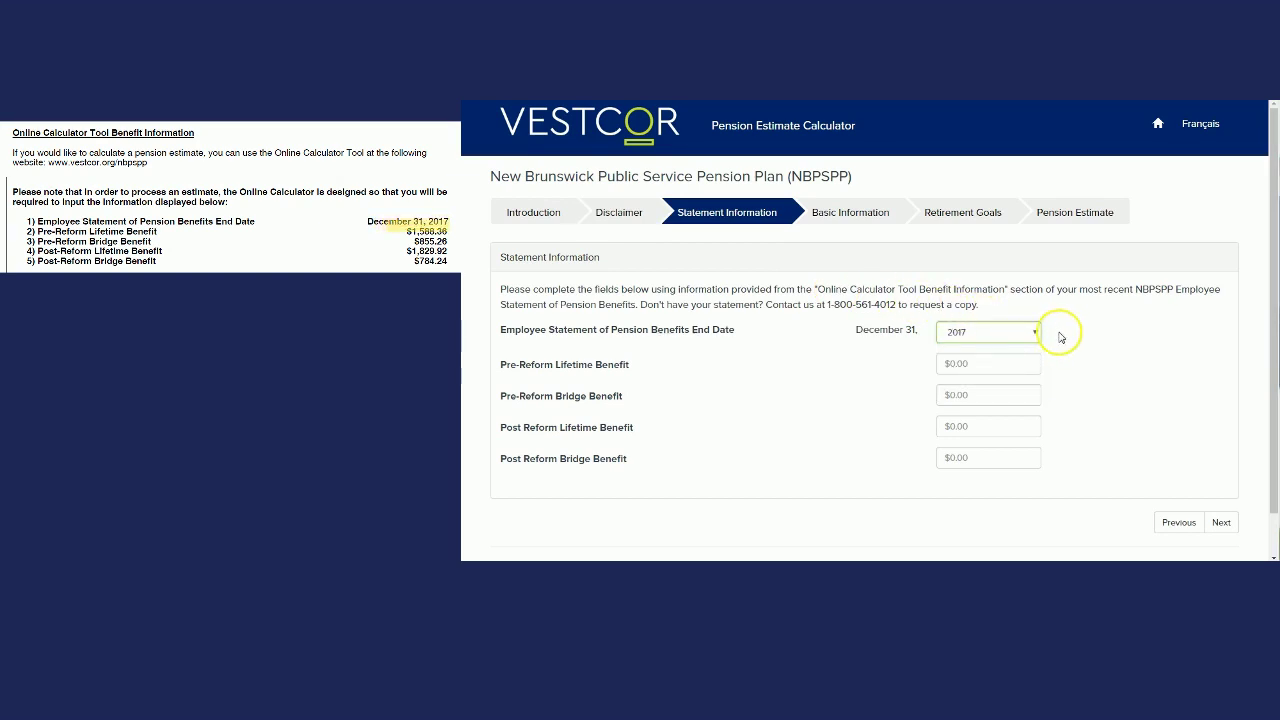
key(Tab)
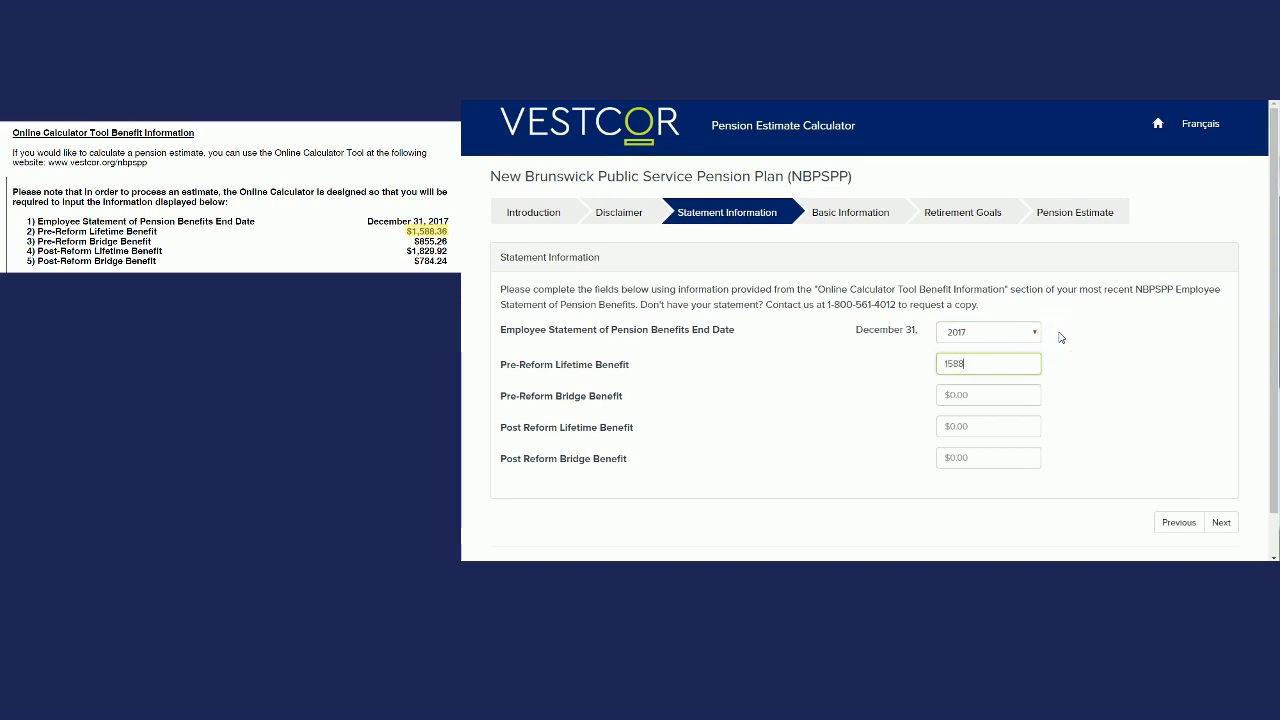
key(Tab)
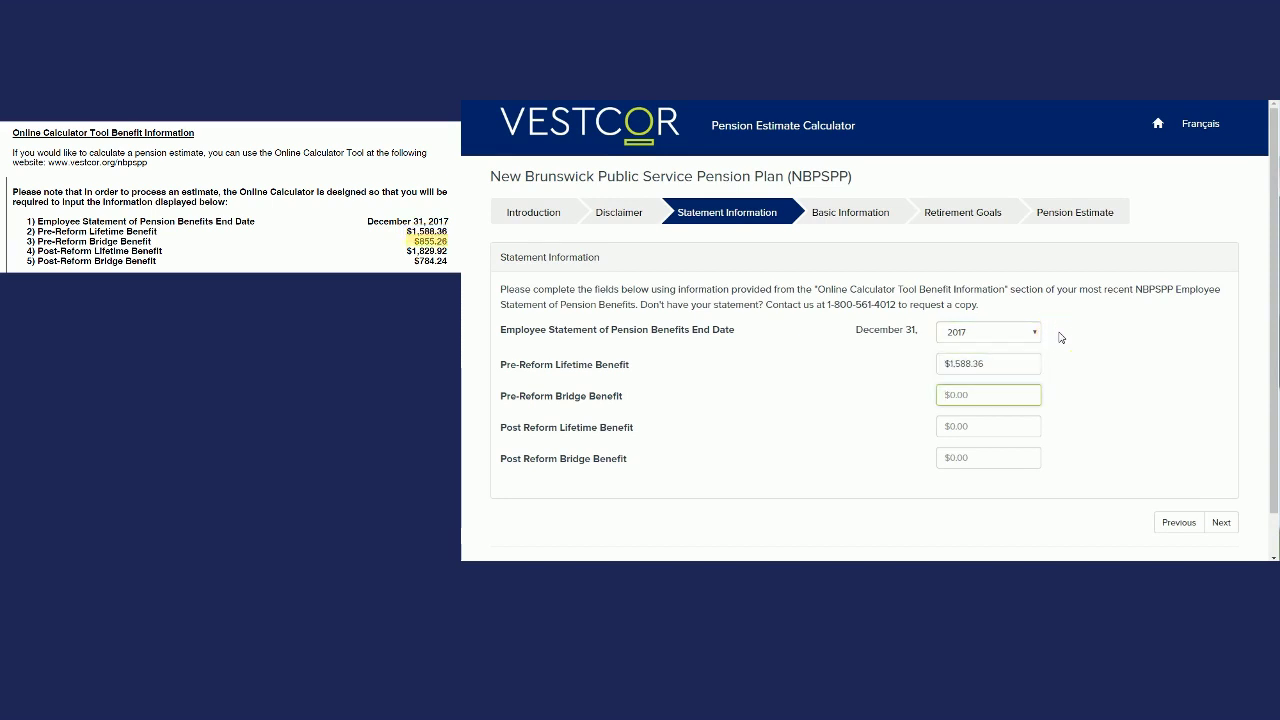
key(Tab)
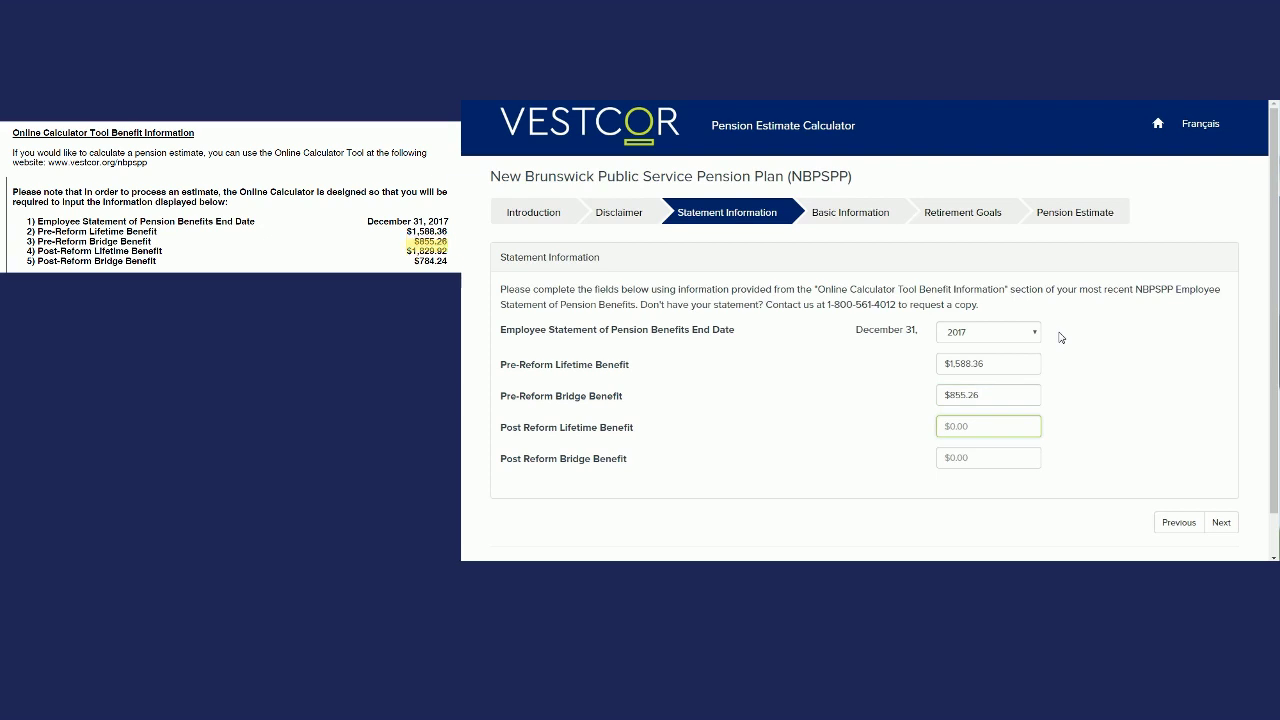
text(1829.92)
key(Tab)
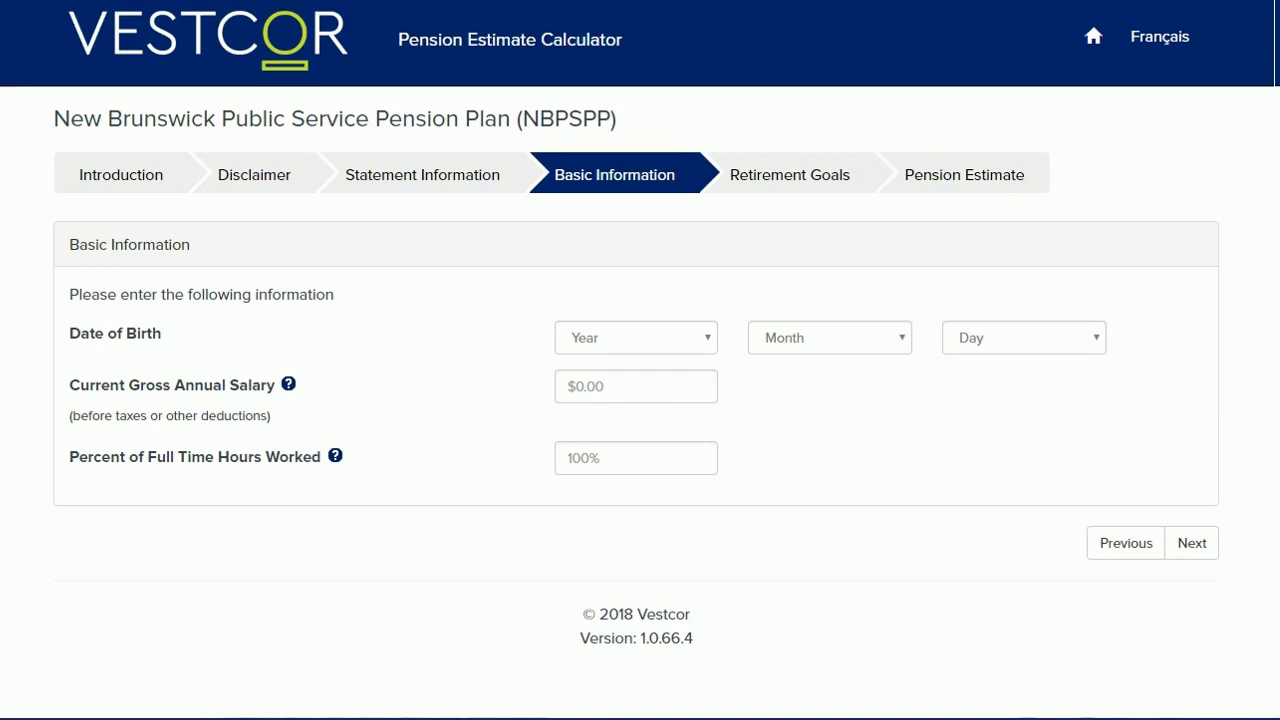
Set the date of birth to July 21, 1983.
click(707, 341)
scroll(651, 560, down, 7)
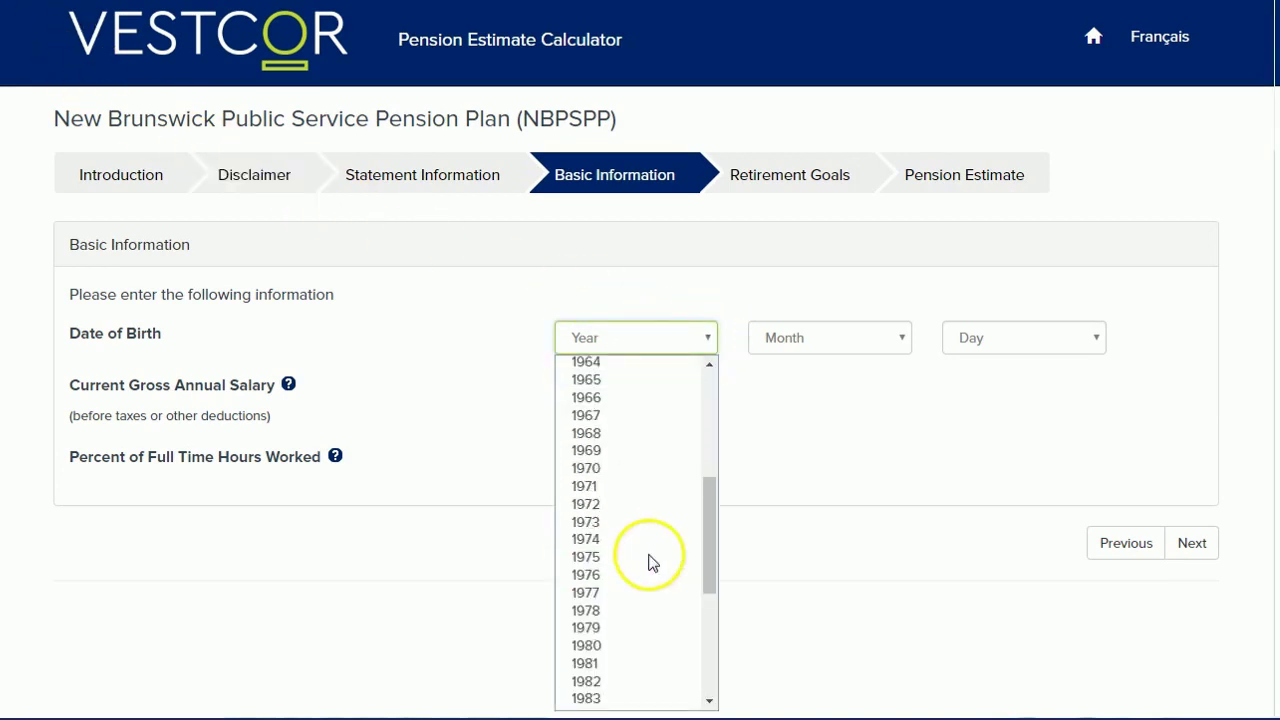
click(630, 622)
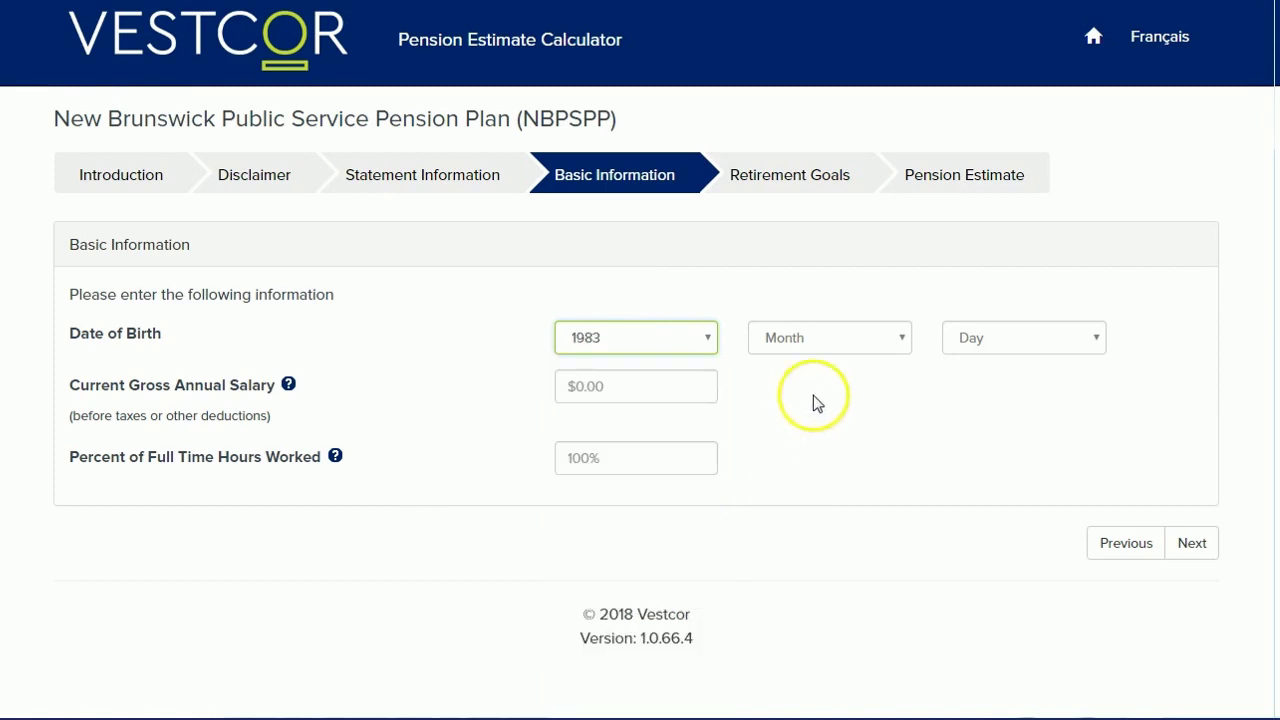
click(900, 340)
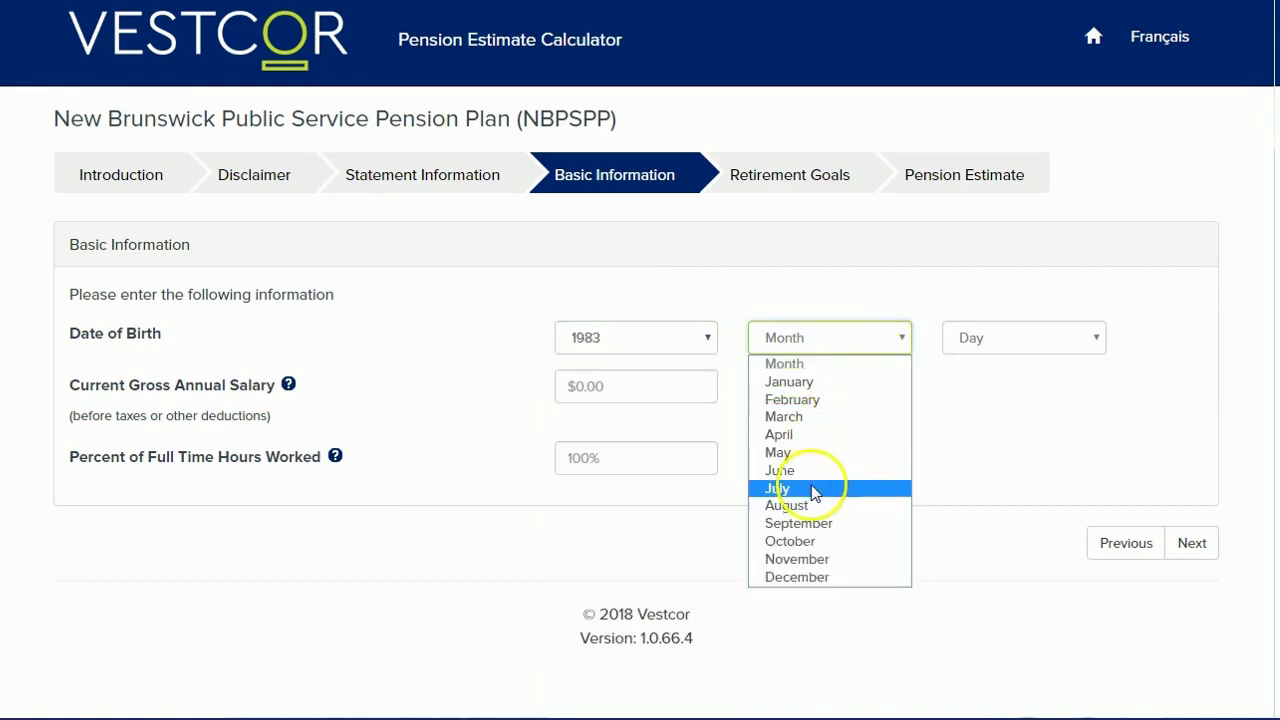
click(811, 485)
click(1100, 336)
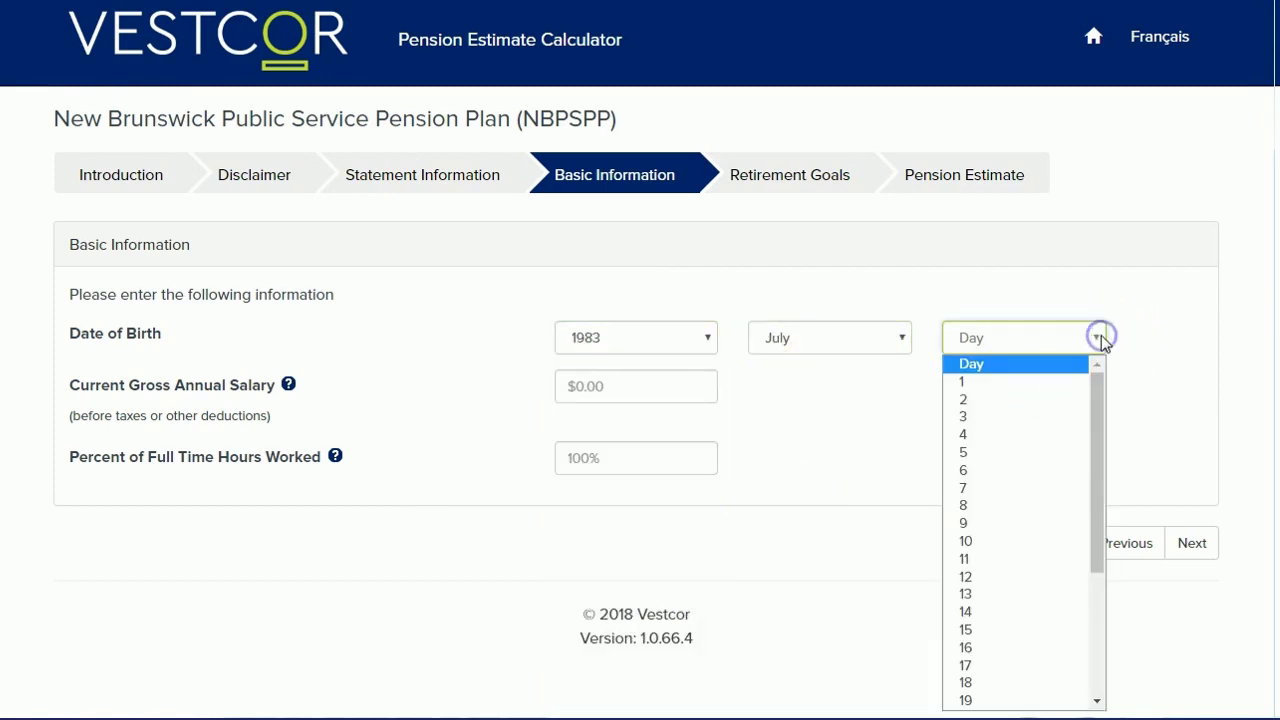
scroll(1020, 683, down, 3)
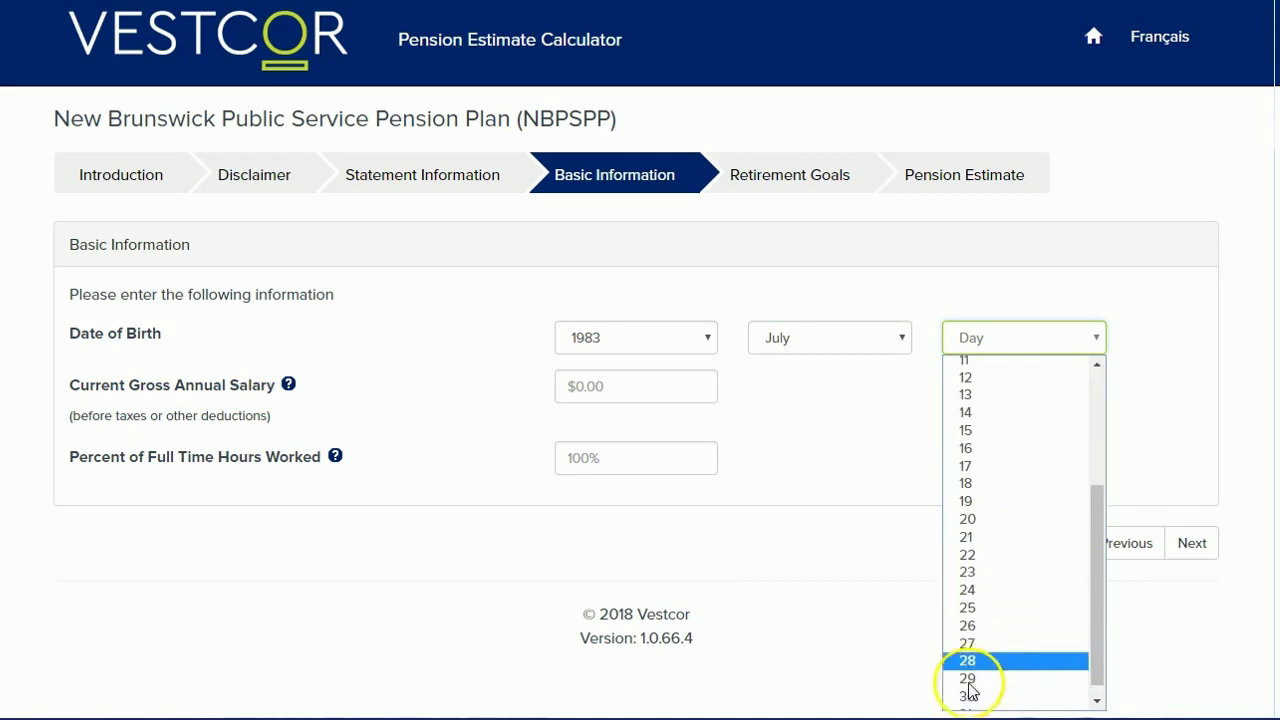
click(975, 537)
Enter a $50,000.00 gross annual salary, keeping full-time hours at 100%.
click(655, 385)
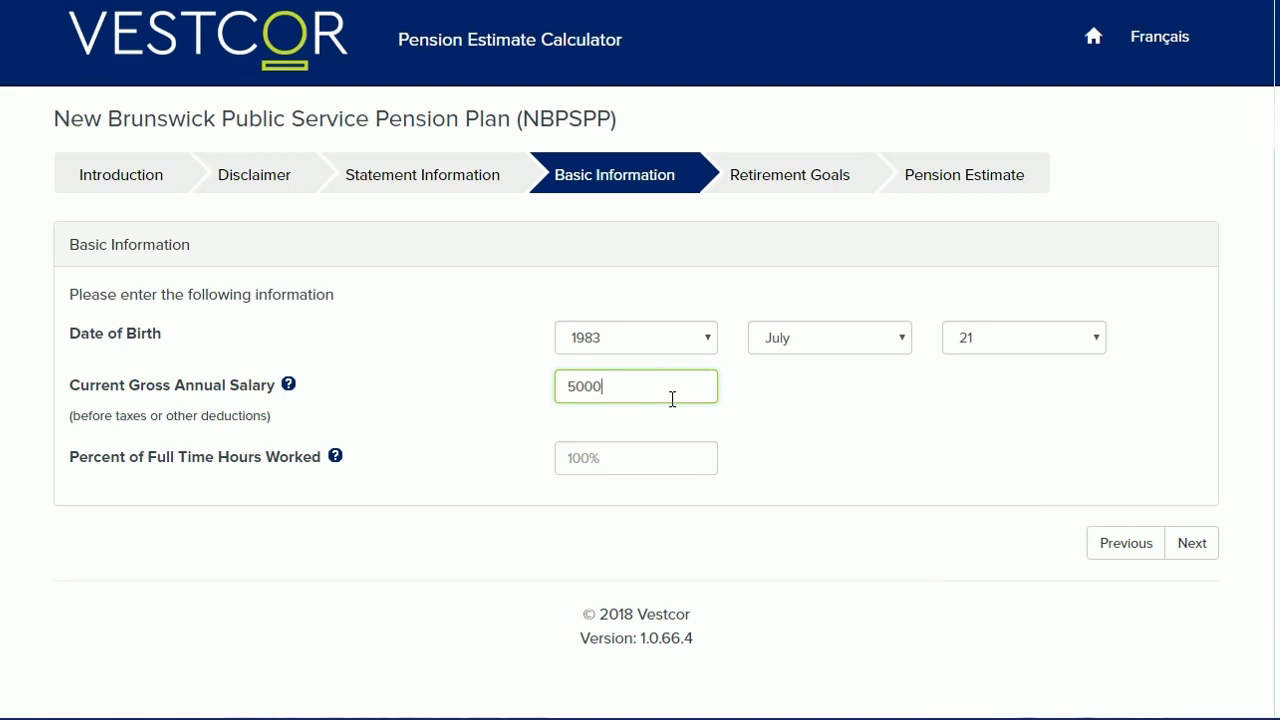
key(Tab)
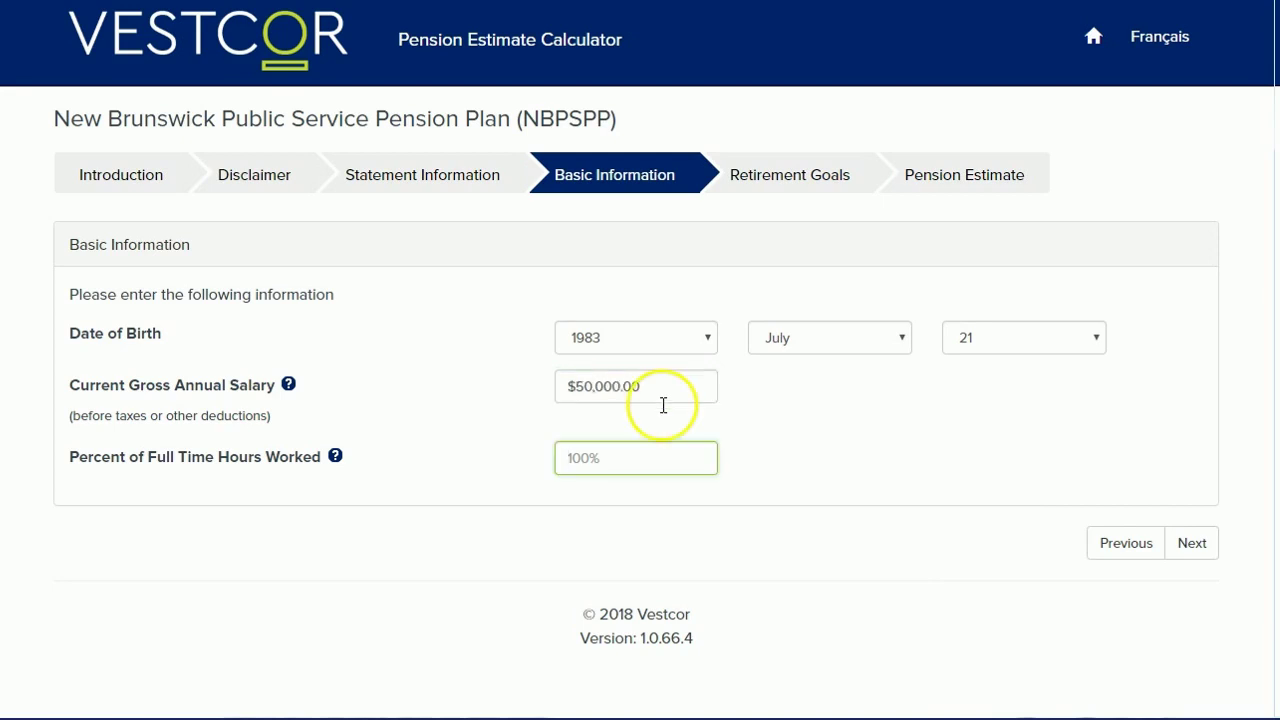
key(Tab)
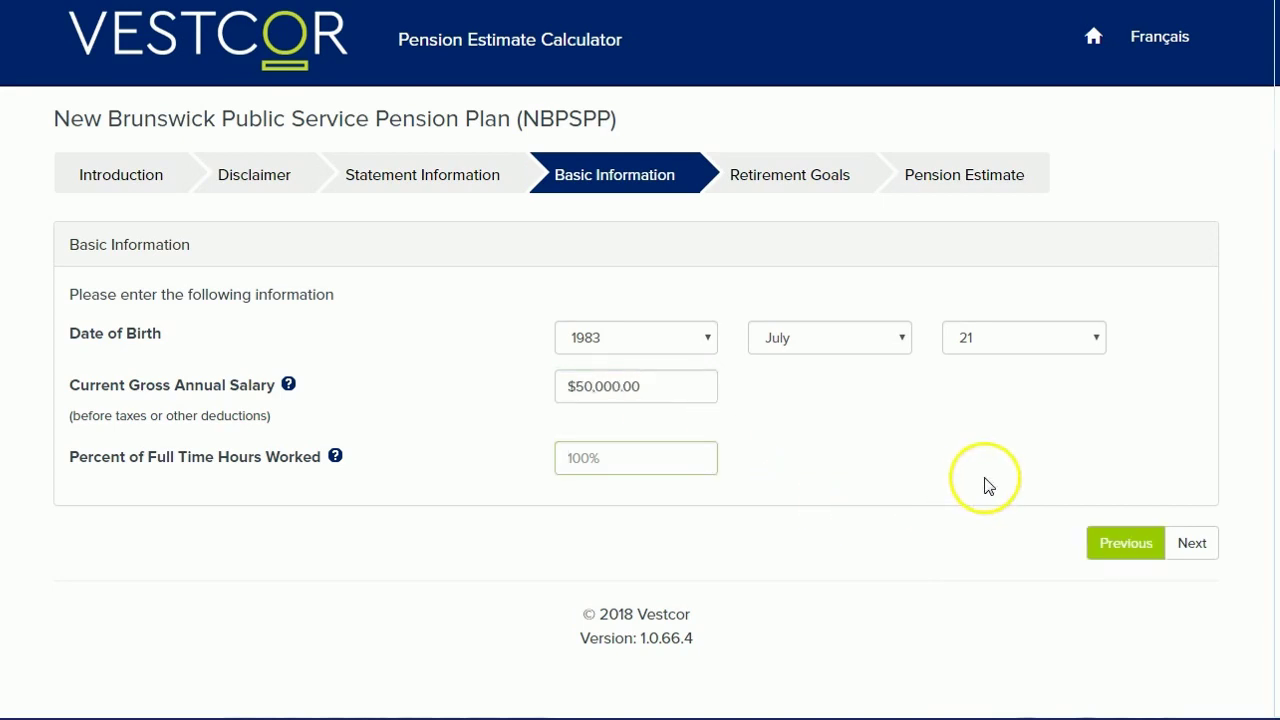
Set the projected last day of work to July 31, 2048, keep age 65, and calculate.
click(1203, 551)
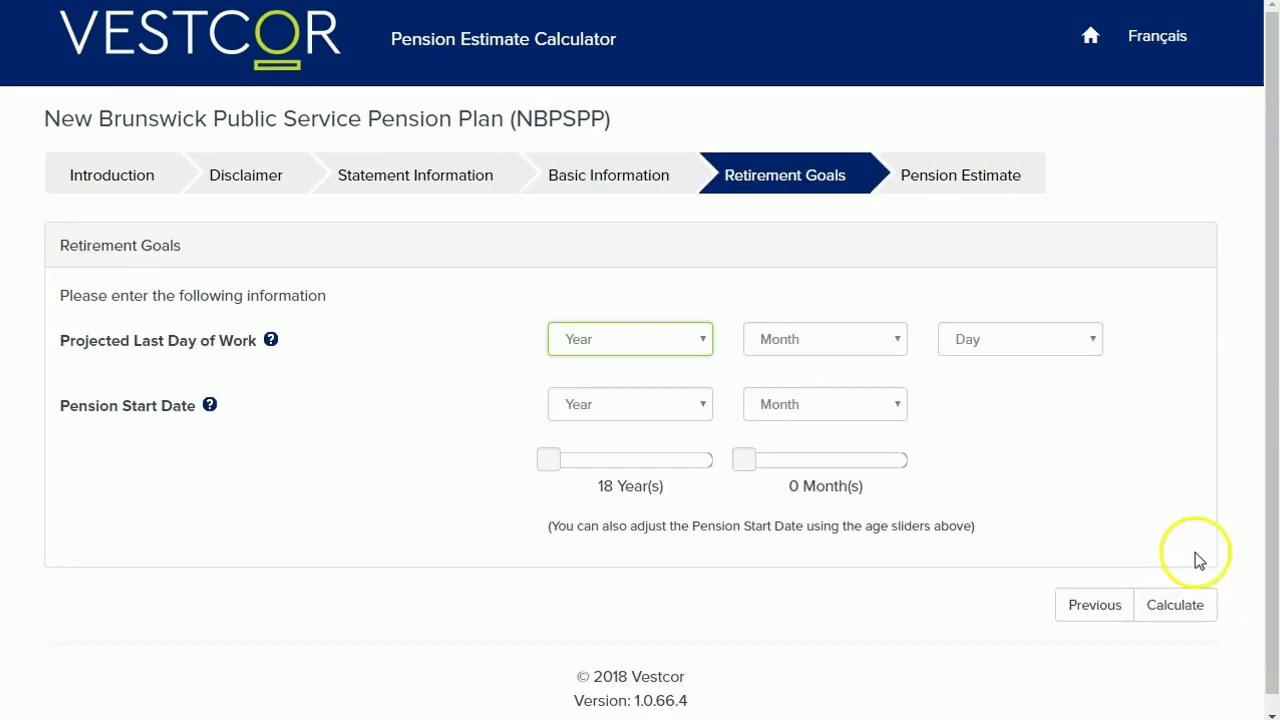
click(700, 339)
scroll(645, 608, down, 5)
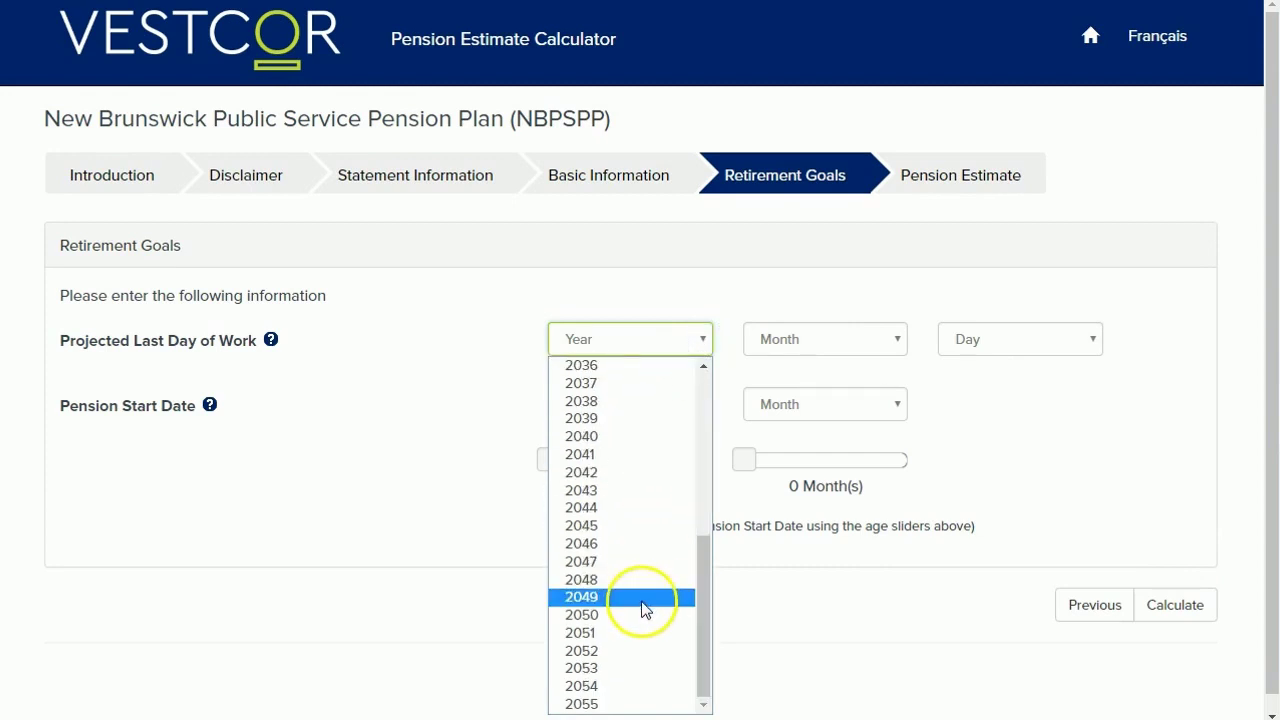
click(620, 580)
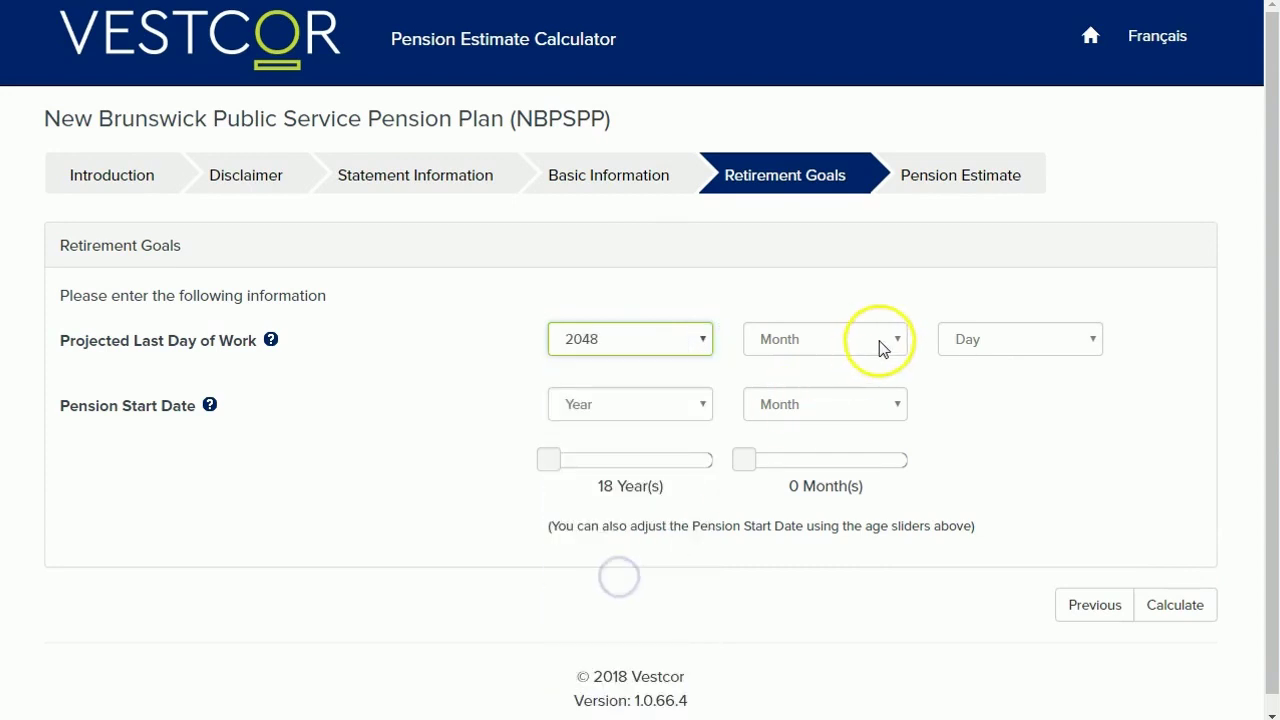
click(891, 339)
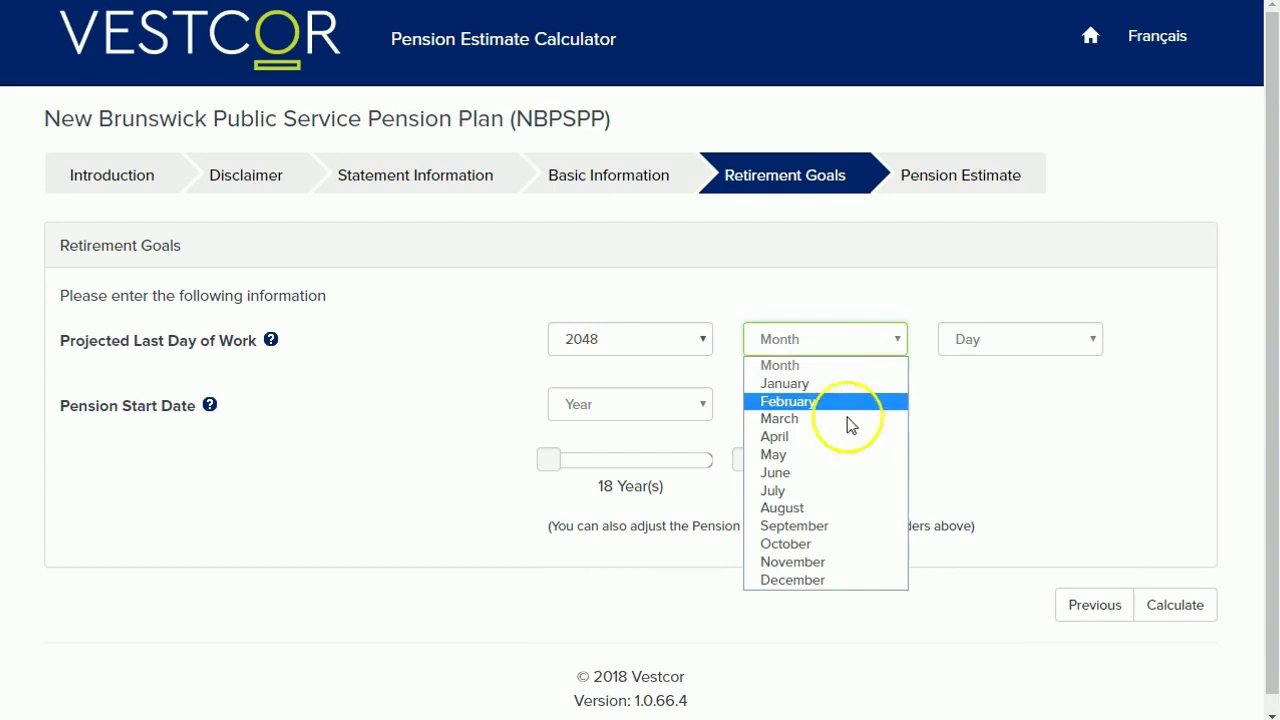
click(814, 491)
click(1097, 341)
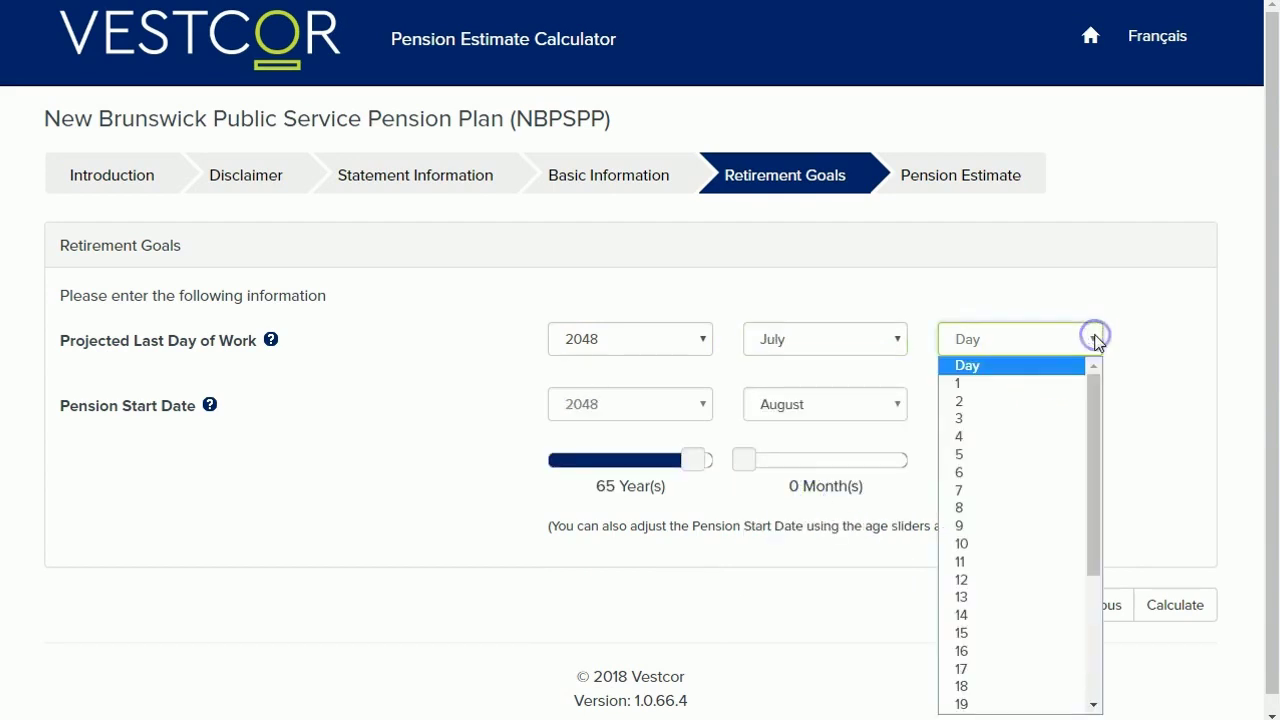
scroll(990, 600, down, 4)
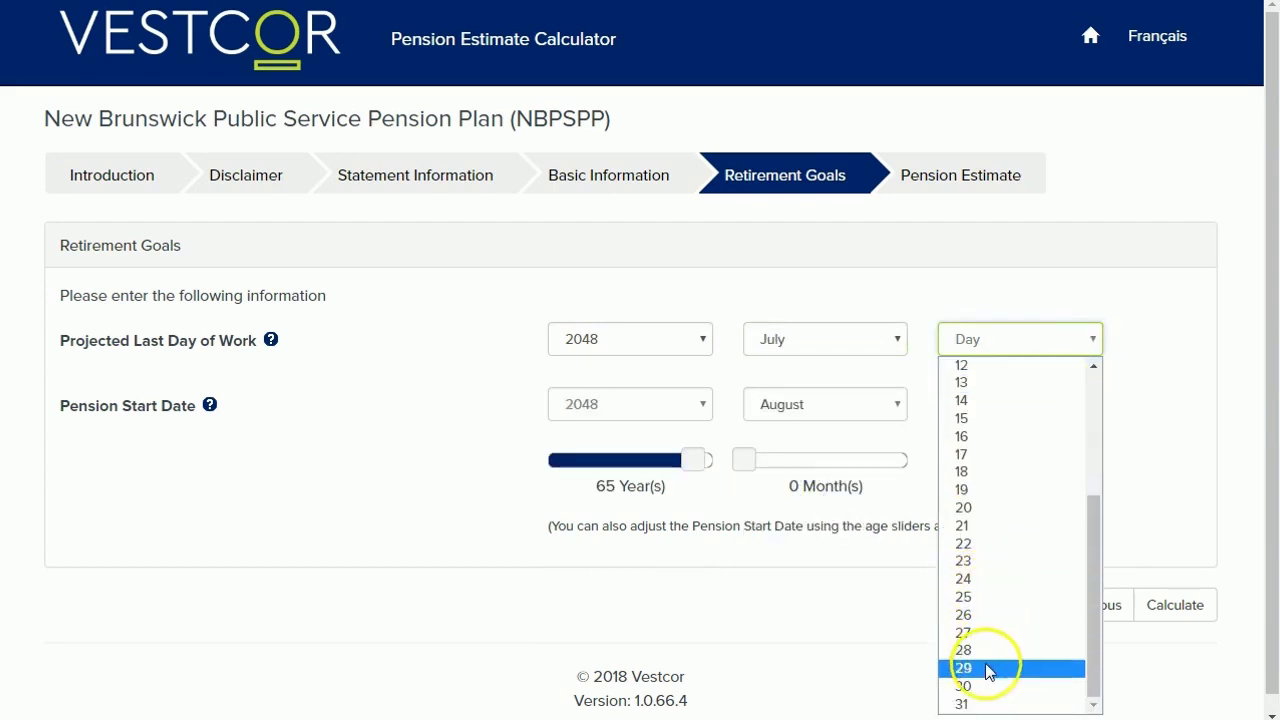
click(970, 706)
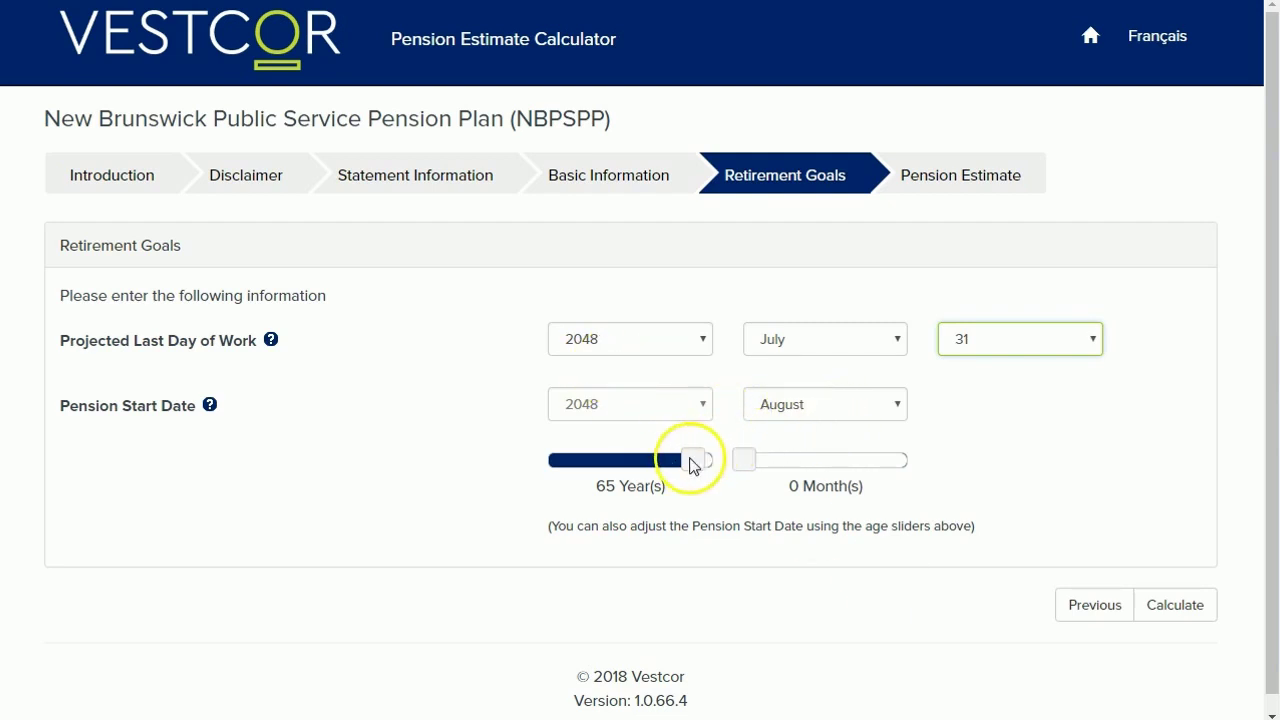
mouse_move(690, 465)
mouse_down()
mouse_move(640, 463)
mouse_move(699, 472)
mouse_up()
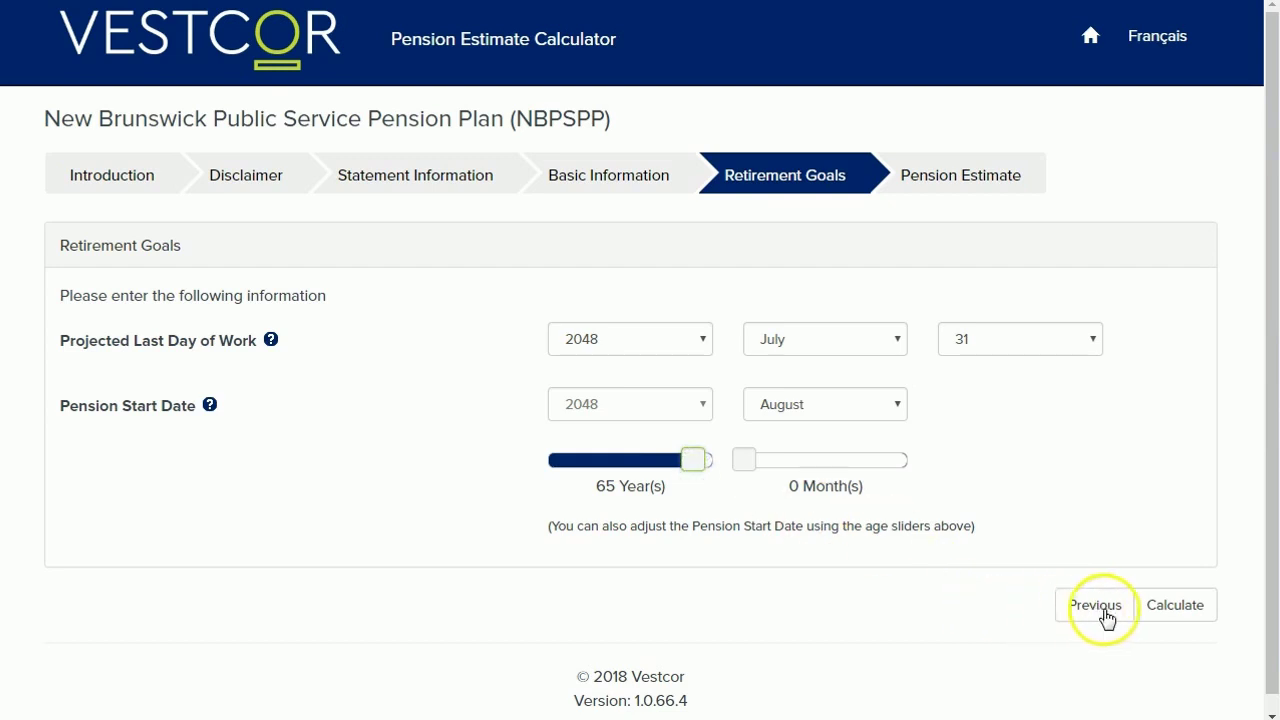
click(1176, 606)
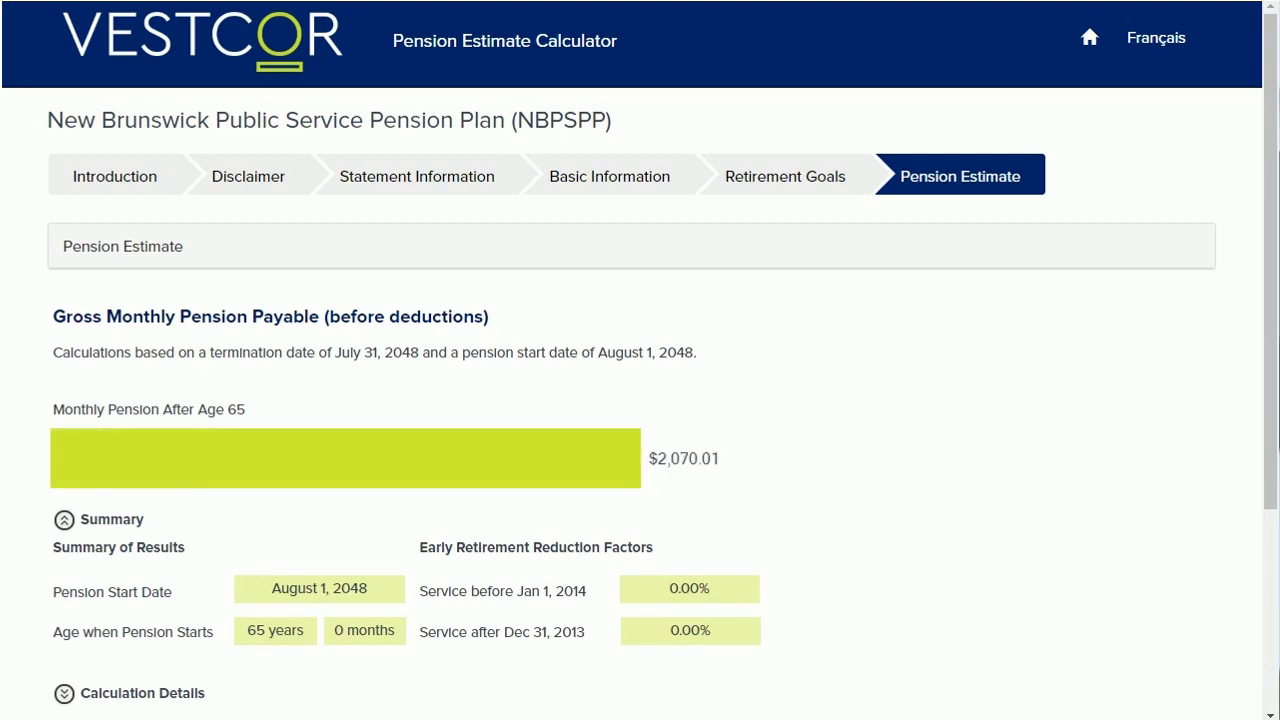
Scroll down the Pension Estimate to review the summary and calculation details.
scroll(640, 400, down, 3)
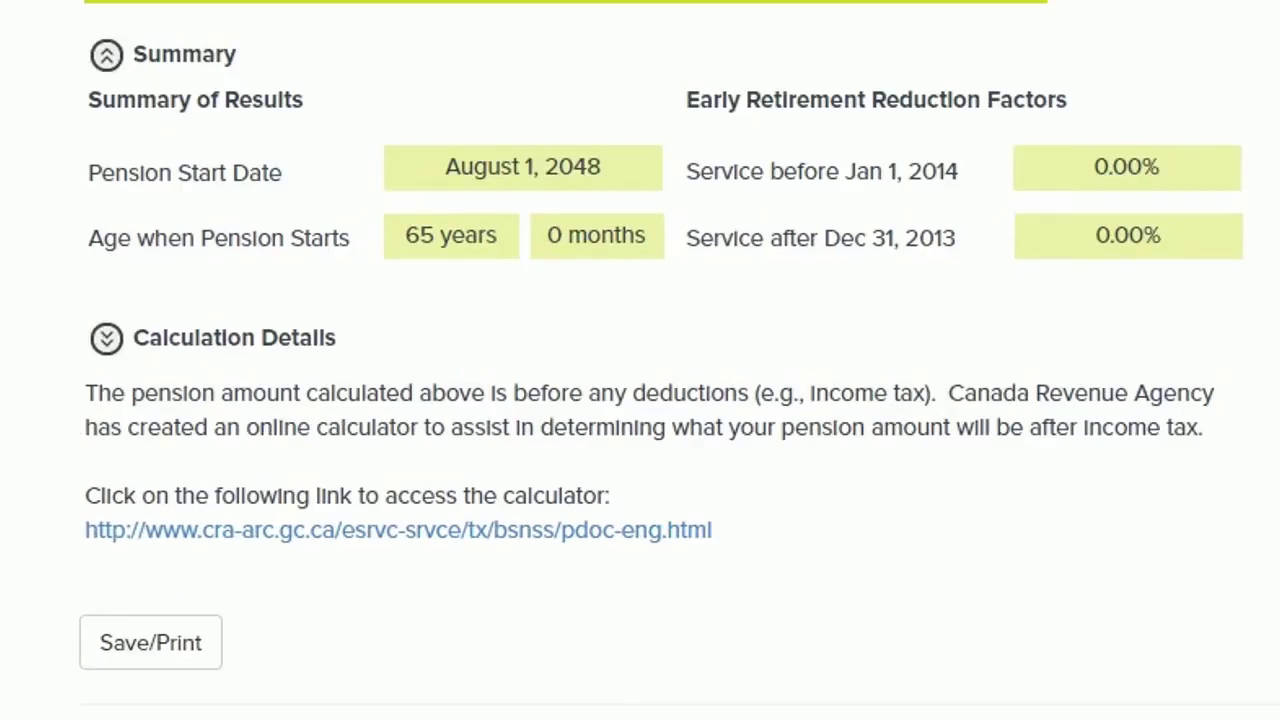